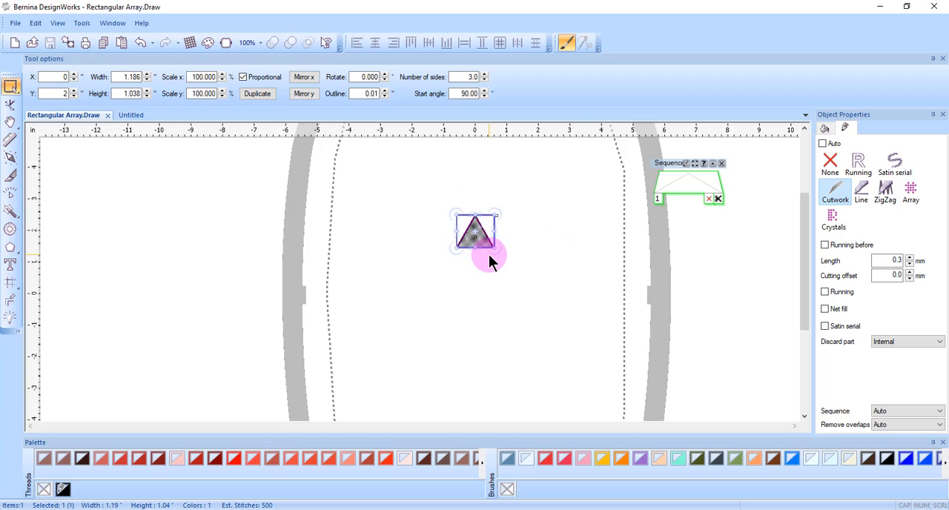
- Start the Rectangular array on the triangle and set 2 horizontal copies and 5 vertical copies
{"action": "left_click", "coordinate": [12, 282]}
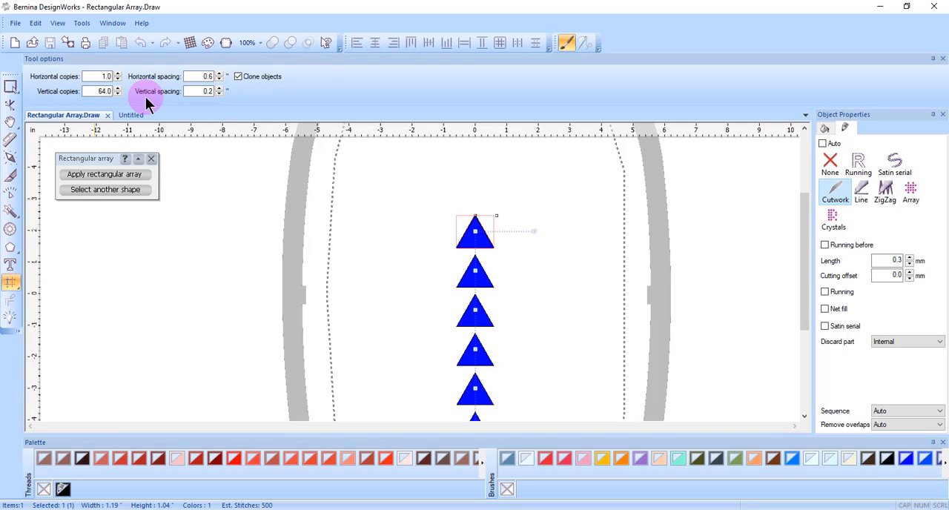
{"action": "double_click", "coordinate": [105, 77]}
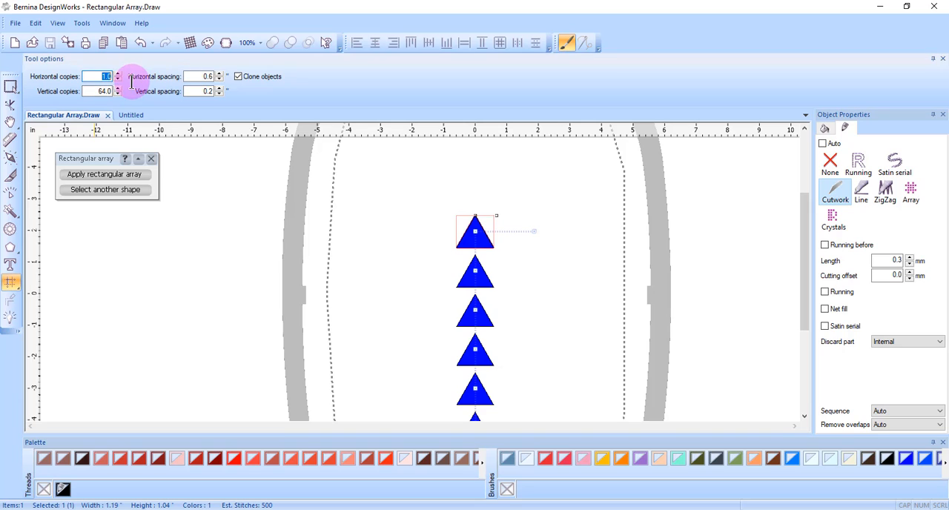
{"action": "type", "text": "2"}
{"action": "double_click", "coordinate": [93, 91]}
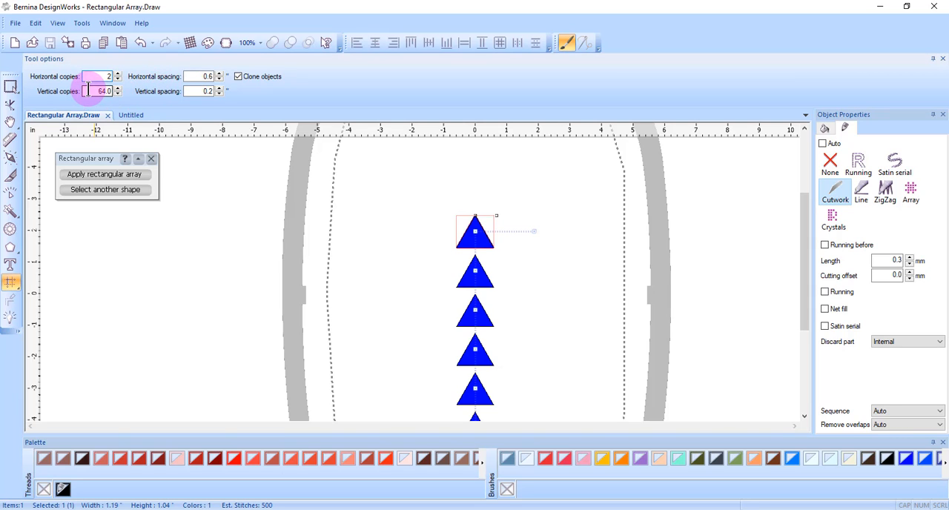
{"action": "type", "text": "5"}
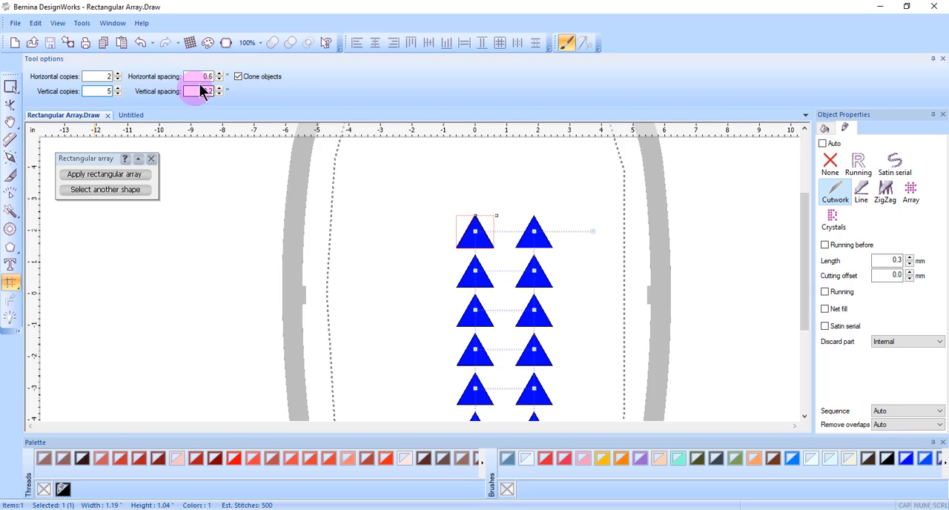
- Set the array's horizontal spacing to 0.5 and vertical spacing to 1
{"action": "double_click", "coordinate": [199, 76]}
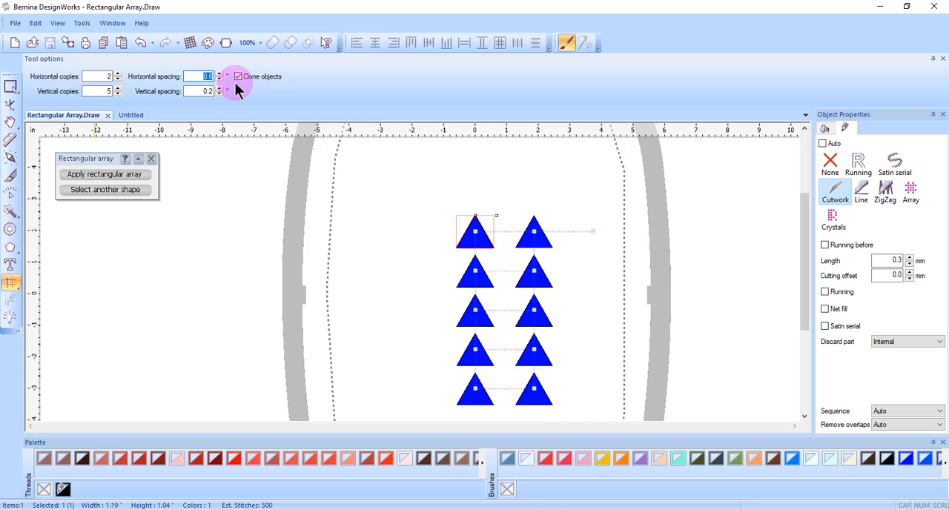
{"action": "type", "text": ".5"}
{"action": "double_click", "coordinate": [206, 91]}
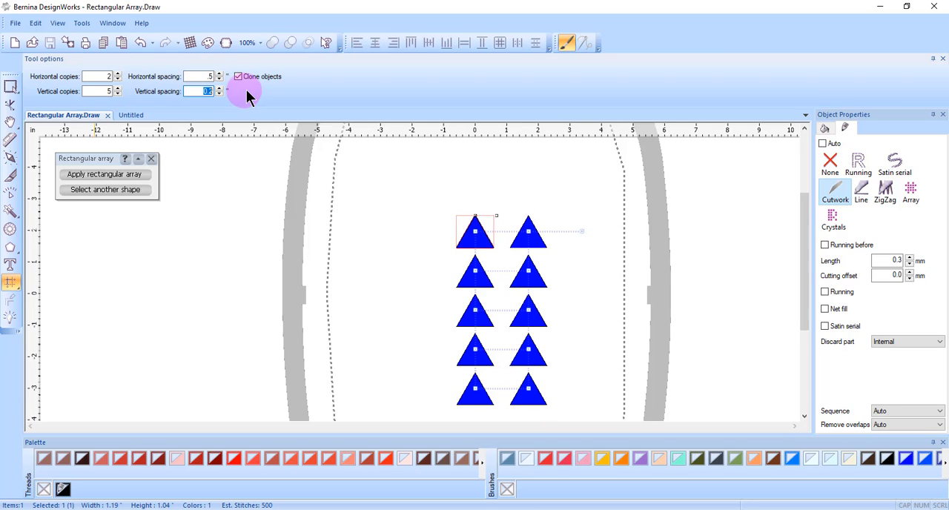
{"action": "type", "text": "1"}
- Move the whole array left and down so it sits inside the hoop
{"action": "left_click_drag", "start_coordinate": [806, 264], "coordinate": [685, 263]}
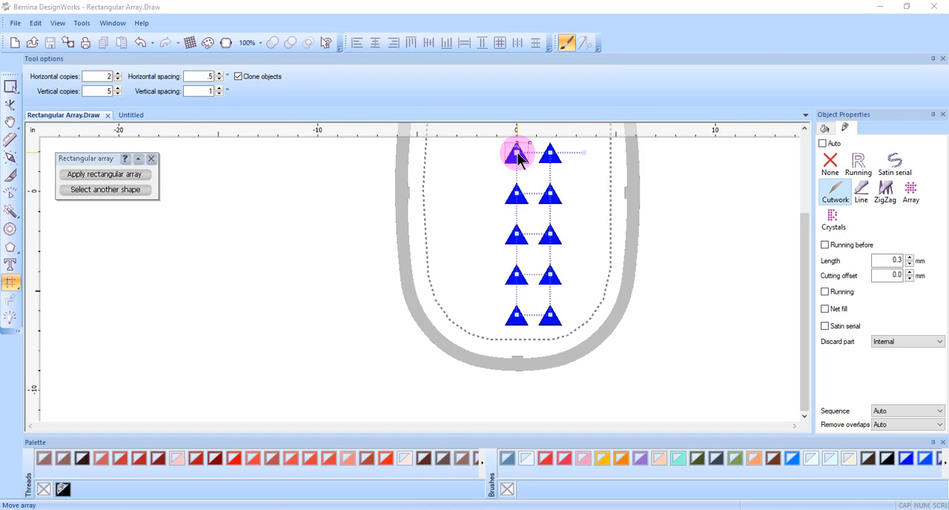
{"action": "left_click_drag", "start_coordinate": [518, 159], "coordinate": [493, 160]}
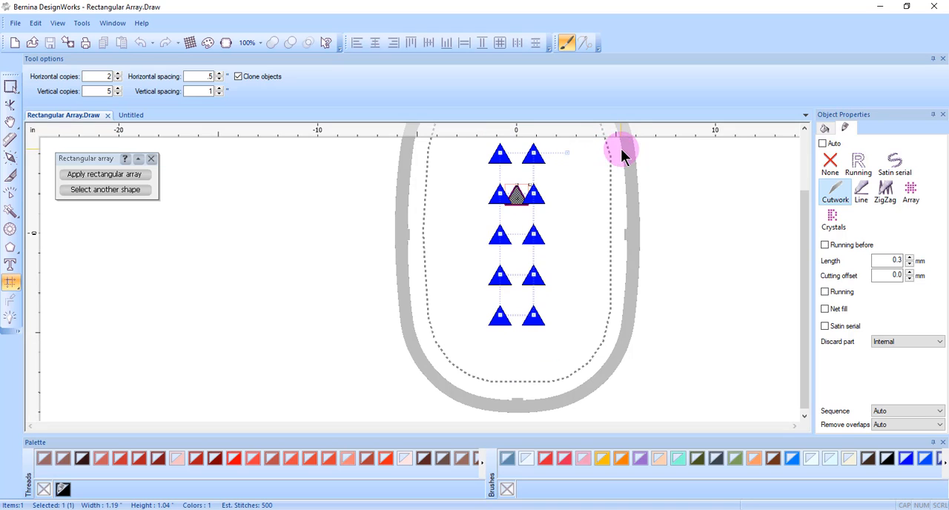
{"action": "left_click_drag", "start_coordinate": [568, 154], "coordinate": [567, 247]}
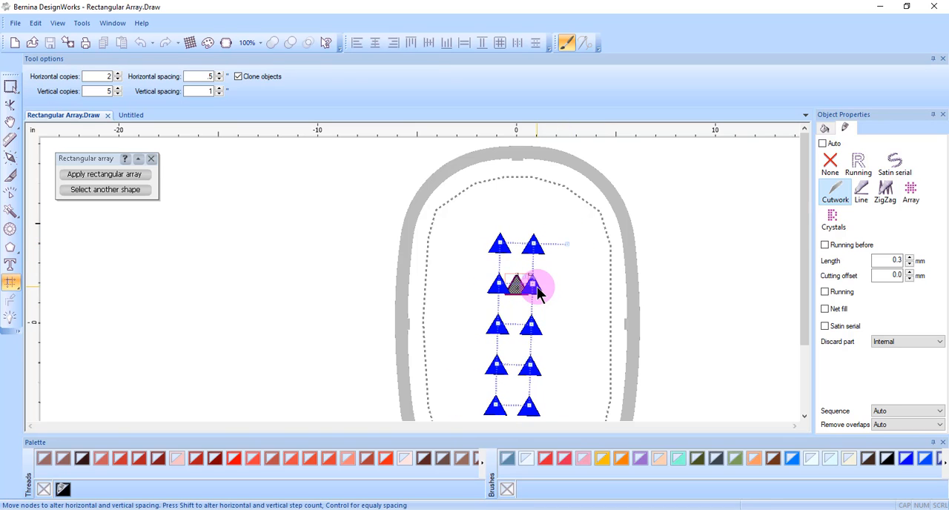
- Drag the array's nodes to adjust spacing and copy counts, ending with 3 horizontal by 5 vertical copies
{"action": "mouse_move", "coordinate": [538, 293]}
{"action": "left_mouse_down"}
{"action": "mouse_move", "coordinate": [553, 288]}
{"action": "mouse_move", "coordinate": [555, 313]}
{"action": "mouse_move", "coordinate": [547, 288]}
{"action": "mouse_move", "coordinate": [557, 304]}
{"action": "mouse_move", "coordinate": [556, 293]}
{"action": "left_mouse_up"}
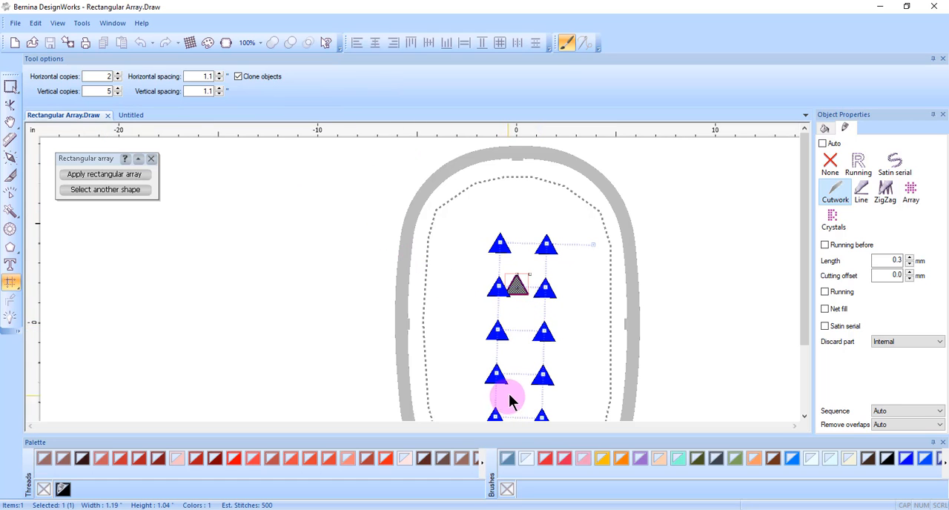
{"action": "left_click_drag", "start_coordinate": [806, 326], "coordinate": [807, 370]}
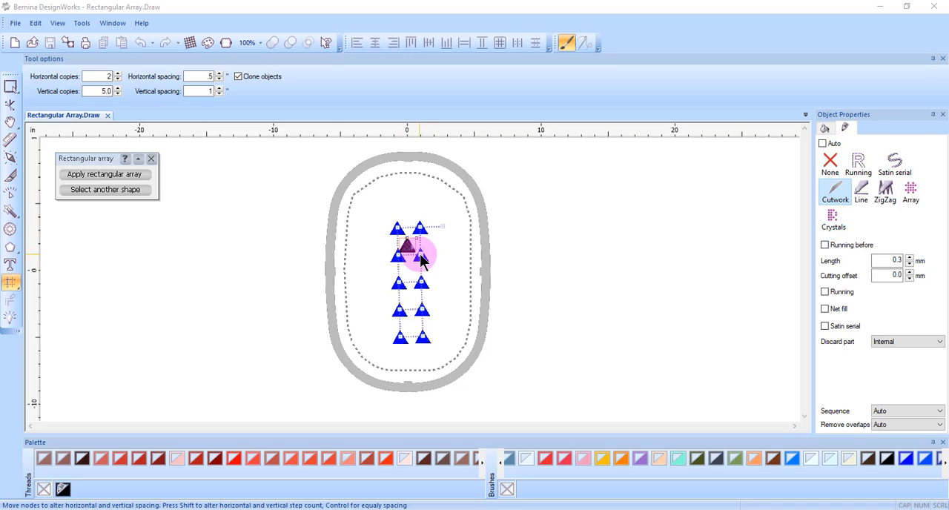
{"action": "left_click_drag", "start_coordinate": [422, 258], "coordinate": [461, 331]}
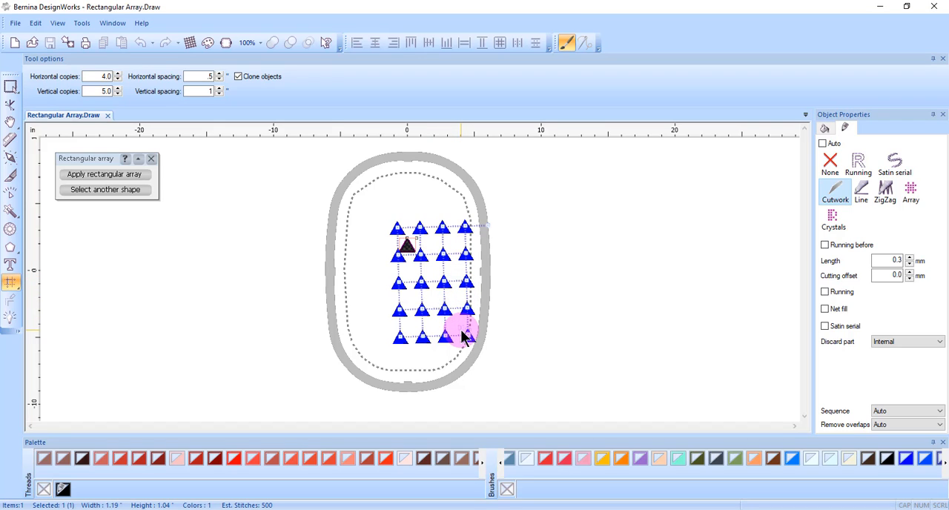
{"action": "left_click_drag", "start_coordinate": [461, 335], "coordinate": [433, 306]}
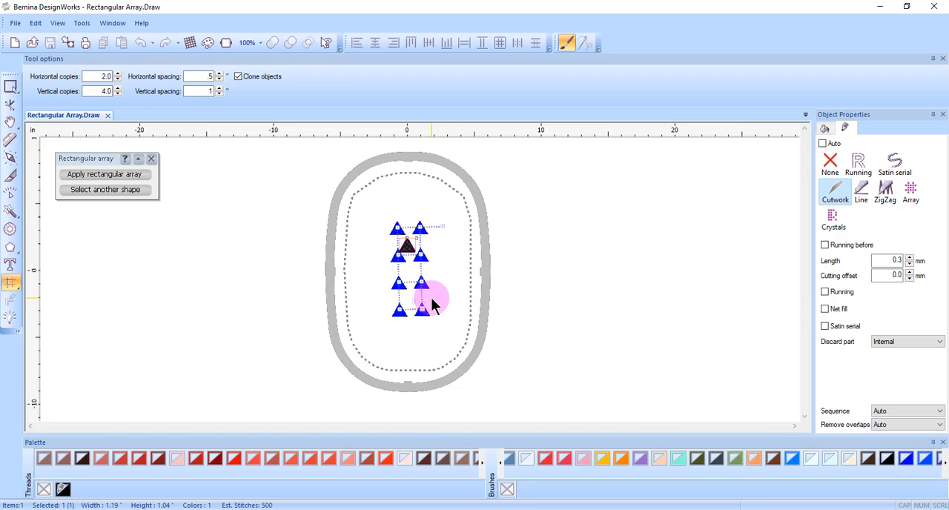
{"action": "left_click_drag", "start_coordinate": [434, 306], "coordinate": [449, 332]}
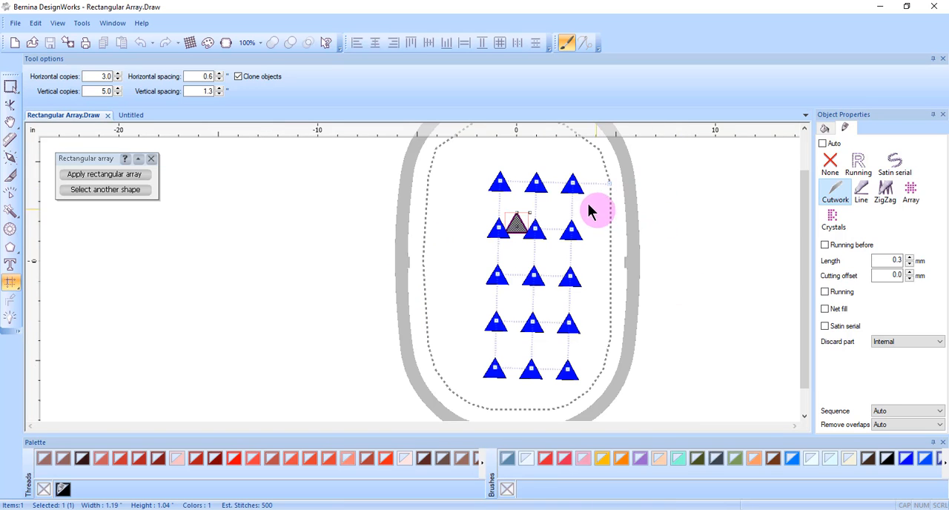
- Rotate the array's highlighted node shapes a quarter turn
{"action": "scroll", "coordinate": [620, 198], "scroll_direction": "up", "scroll_amount": 2}
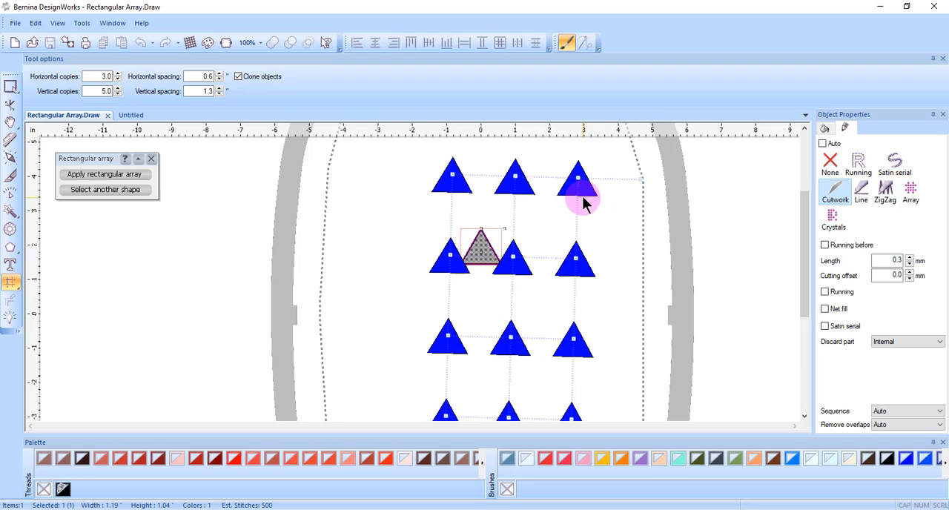
{"action": "scroll", "coordinate": [571, 185], "scroll_direction": "up", "scroll_amount": 2}
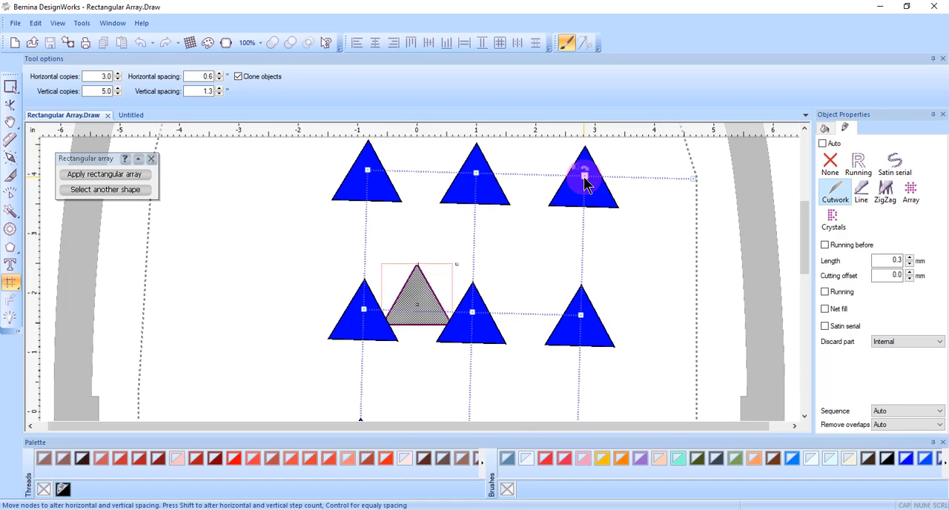
{"action": "scroll", "coordinate": [585, 181], "scroll_direction": "up", "scroll_amount": 2}
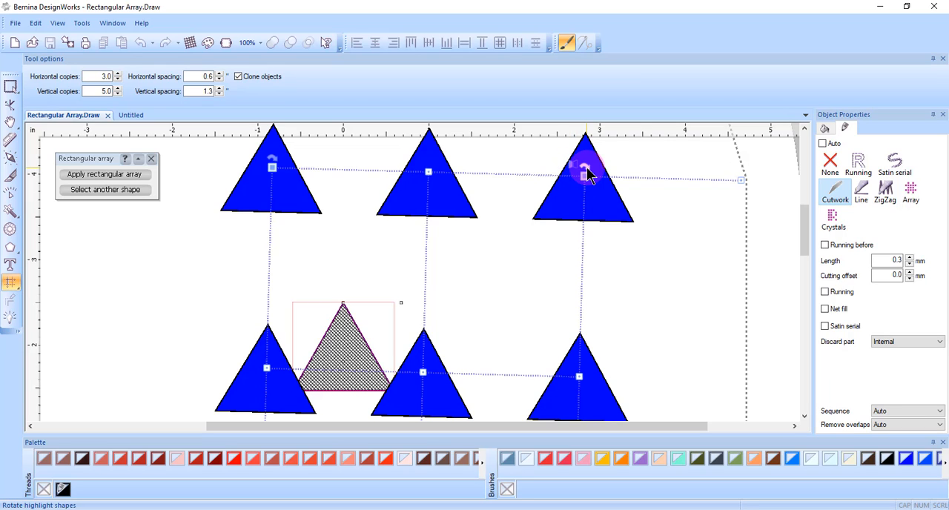
{"action": "left_click", "coordinate": [586, 172]}
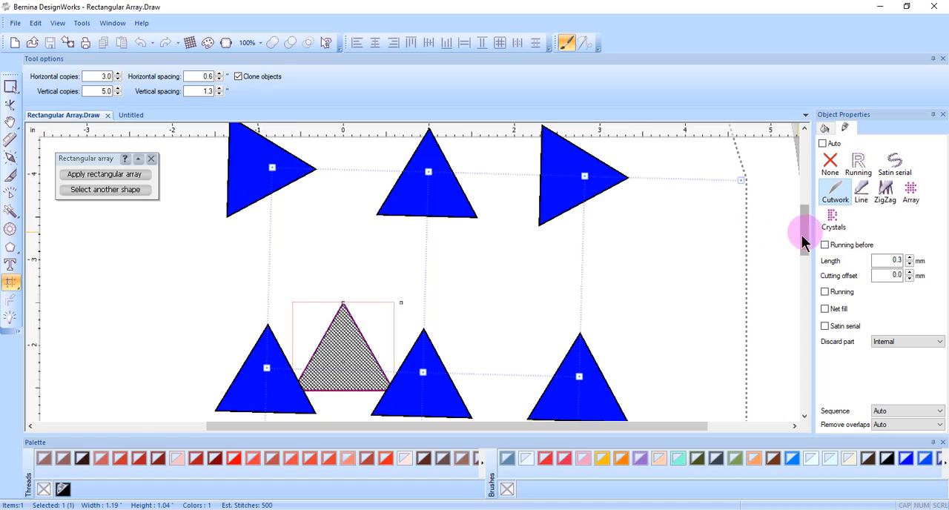
- Keep rotating the highlighted node shapes until they point upward again
{"action": "scroll", "coordinate": [730, 267], "scroll_direction": "down", "scroll_amount": 2}
{"action": "scroll", "coordinate": [718, 283], "scroll_direction": "down", "scroll_amount": 2}
{"action": "left_click_drag", "start_coordinate": [803, 269], "coordinate": [803, 299]}
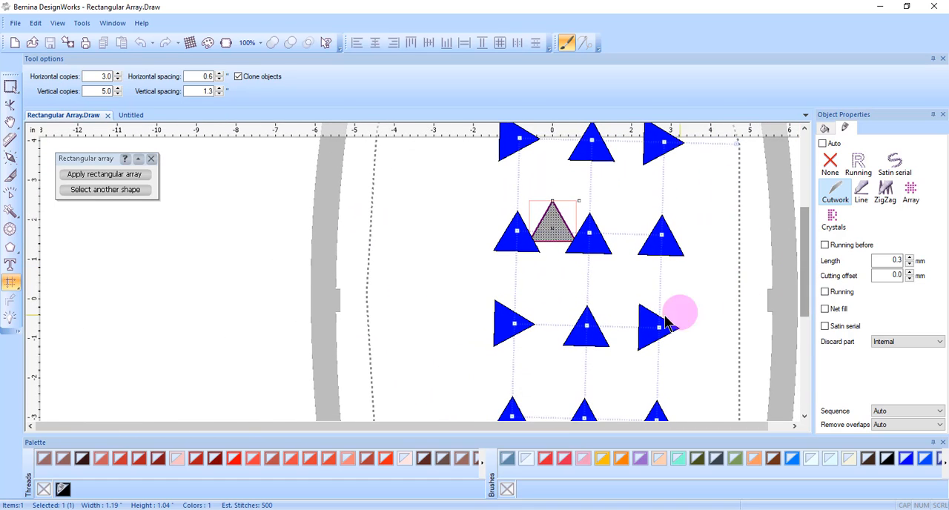
{"action": "scroll", "coordinate": [689, 132], "scroll_direction": "up", "scroll_amount": 4}
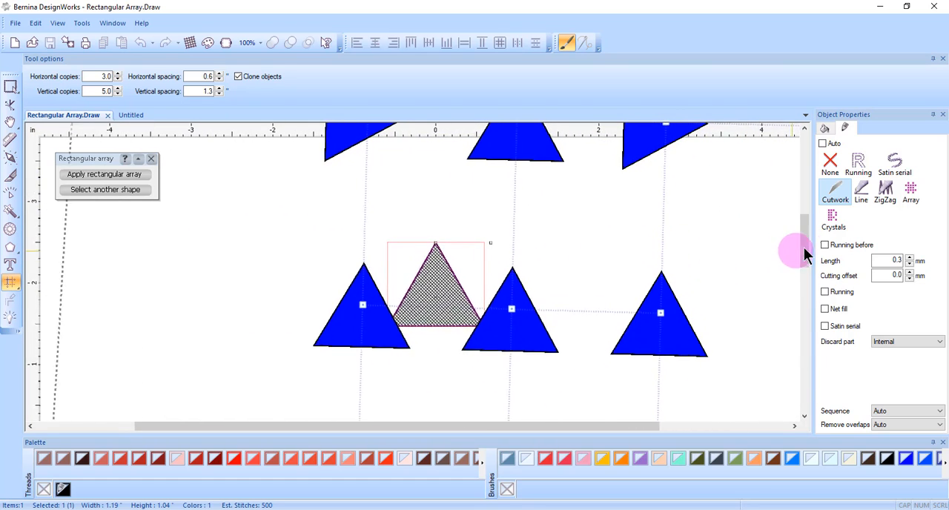
{"action": "left_click_drag", "start_coordinate": [803, 256], "coordinate": [803, 228]}
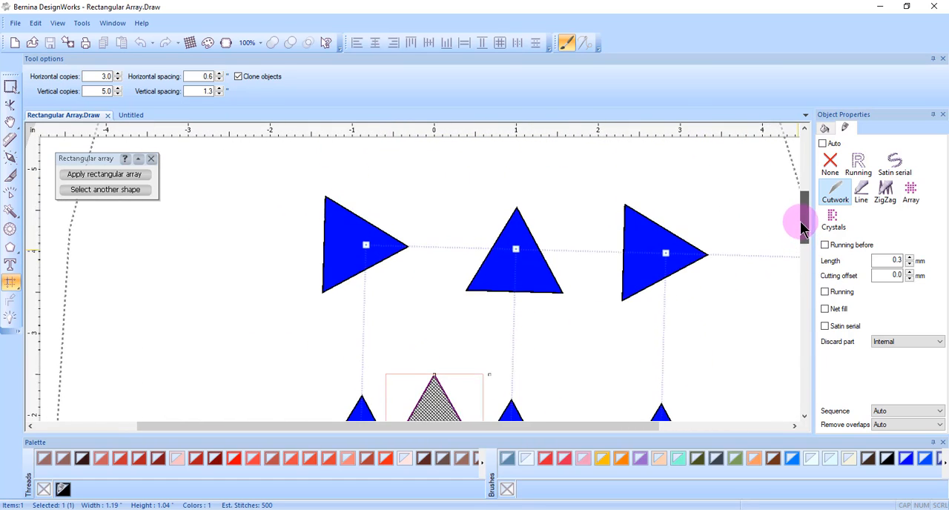
{"action": "left_click", "coordinate": [671, 255]}
{"action": "left_click", "coordinate": [668, 261]}
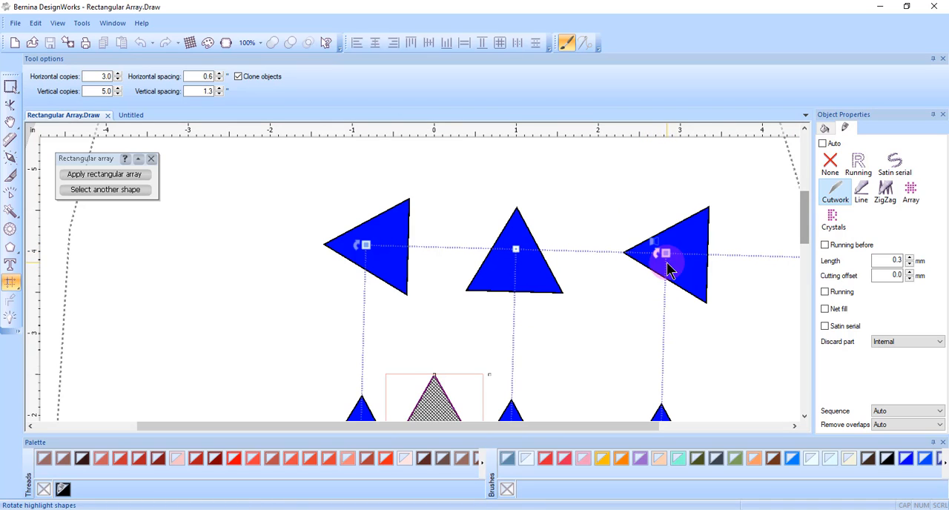
{"action": "left_click", "coordinate": [657, 263]}
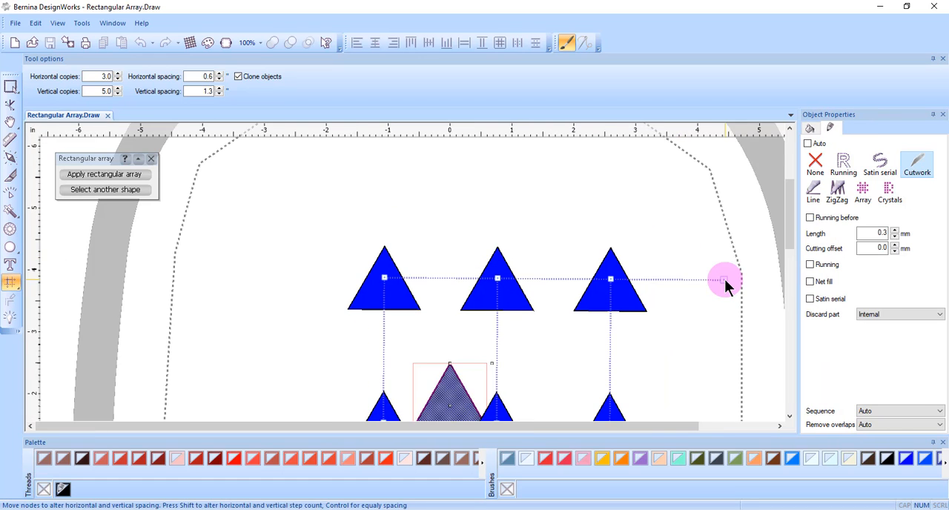
{"action": "left_click", "coordinate": [723, 281]}
{"action": "left_click", "coordinate": [613, 296]}
{"action": "left_click", "coordinate": [617, 289]}
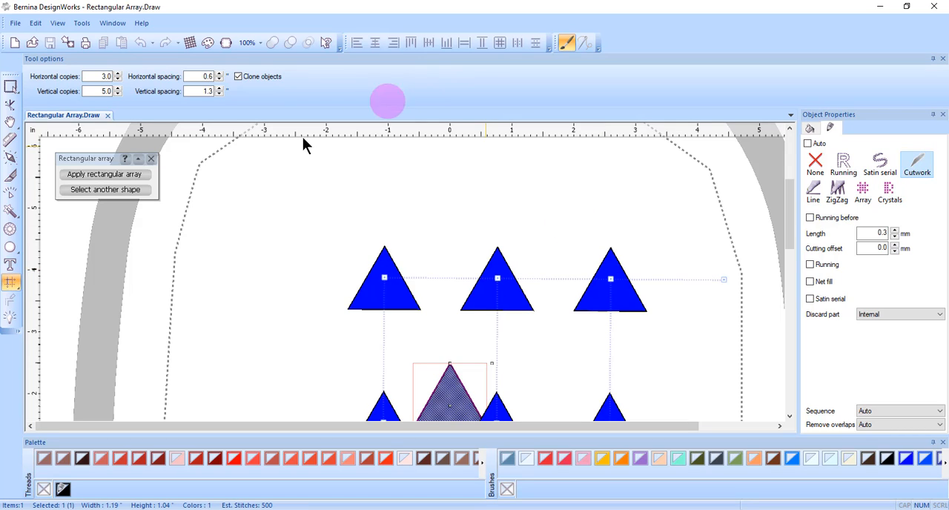
- Apply the rectangular array and deselect the result
{"action": "left_click", "coordinate": [108, 178]}
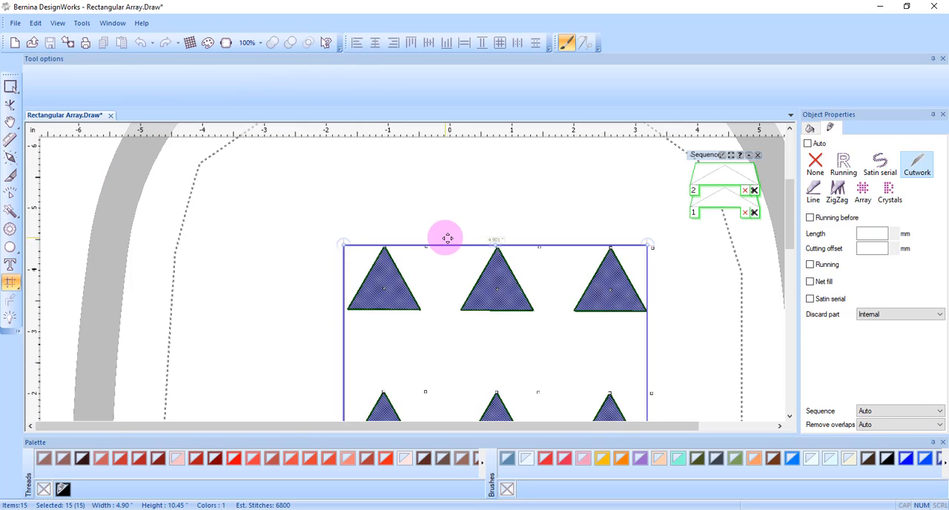
{"action": "left_click", "coordinate": [259, 210]}
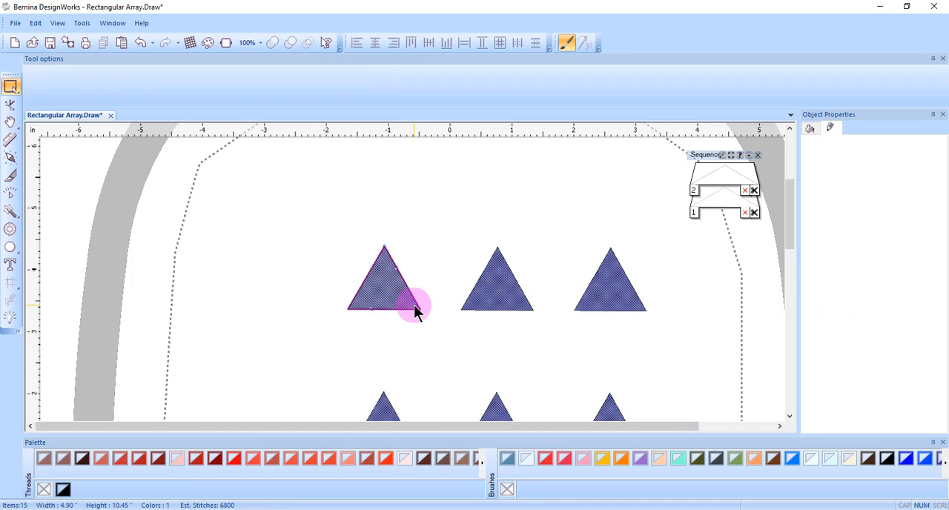
- Select the top-left triangle with the reshape tool, nudge it upward and enlarge it to about 1.68 by 1.54 inches
{"action": "left_click", "coordinate": [387, 300]}
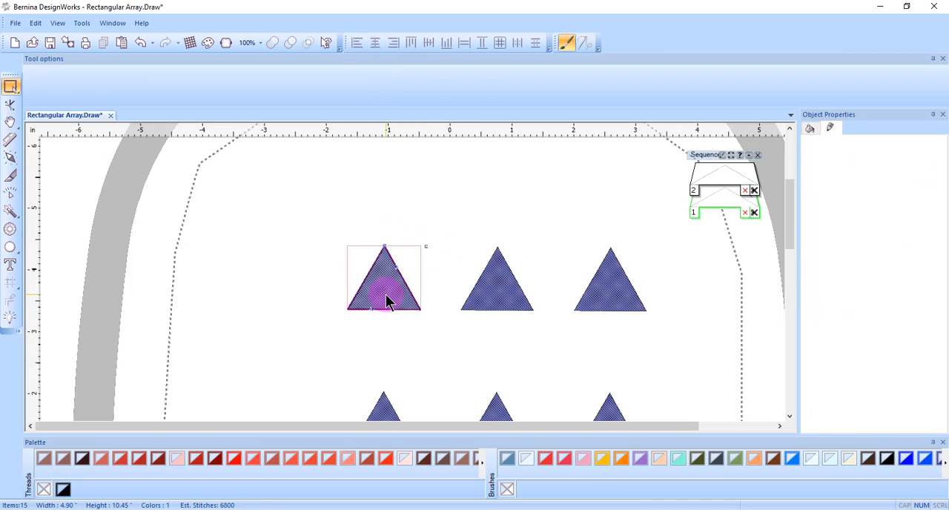
{"action": "left_click", "coordinate": [10, 108]}
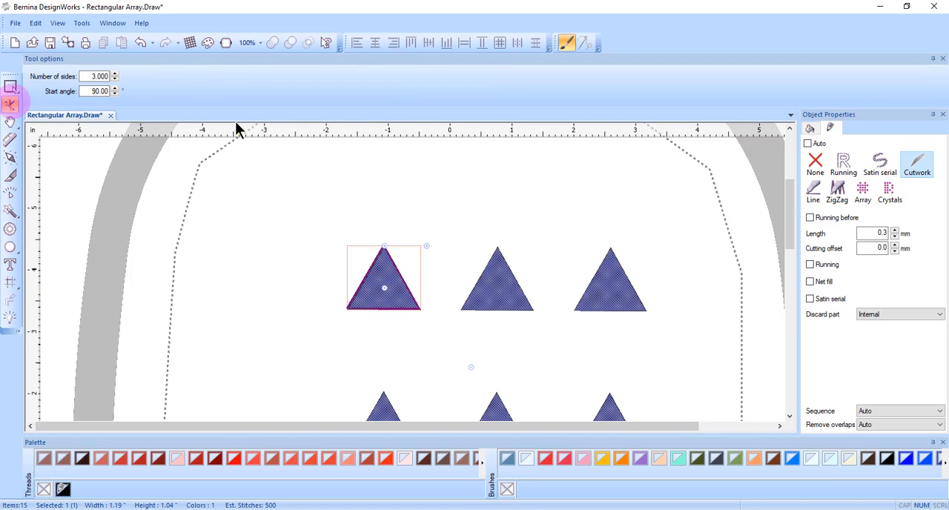
{"action": "left_click", "coordinate": [455, 298]}
{"action": "left_click", "coordinate": [388, 285]}
{"action": "left_click_drag", "start_coordinate": [386, 289], "coordinate": [383, 273]}
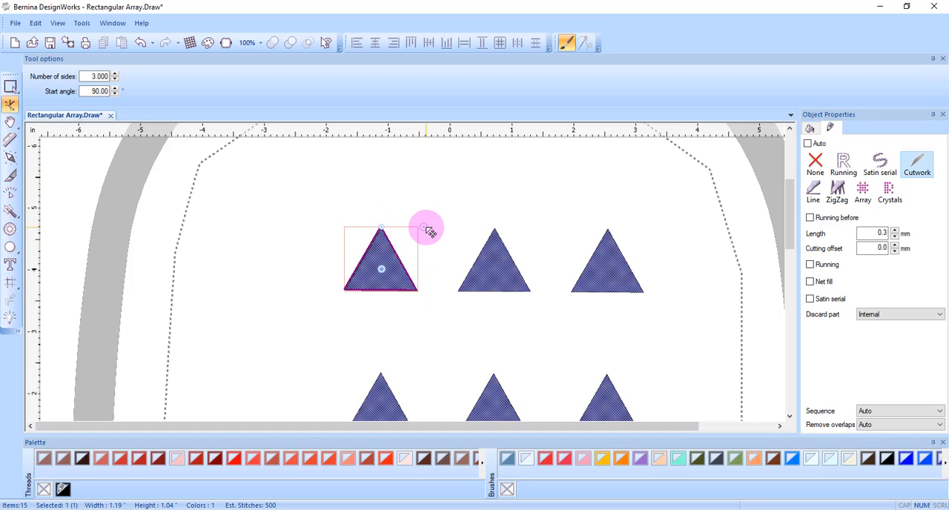
{"action": "left_click_drag", "start_coordinate": [424, 226], "coordinate": [441, 207]}
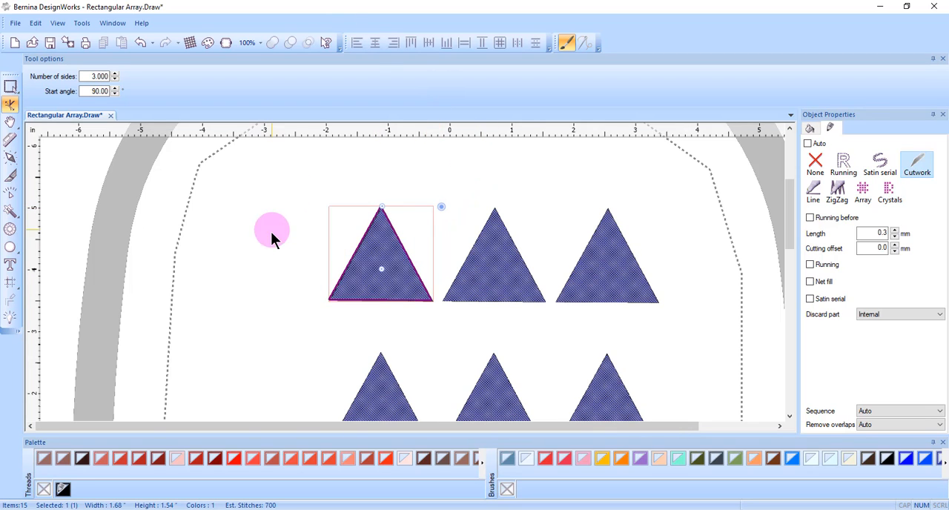